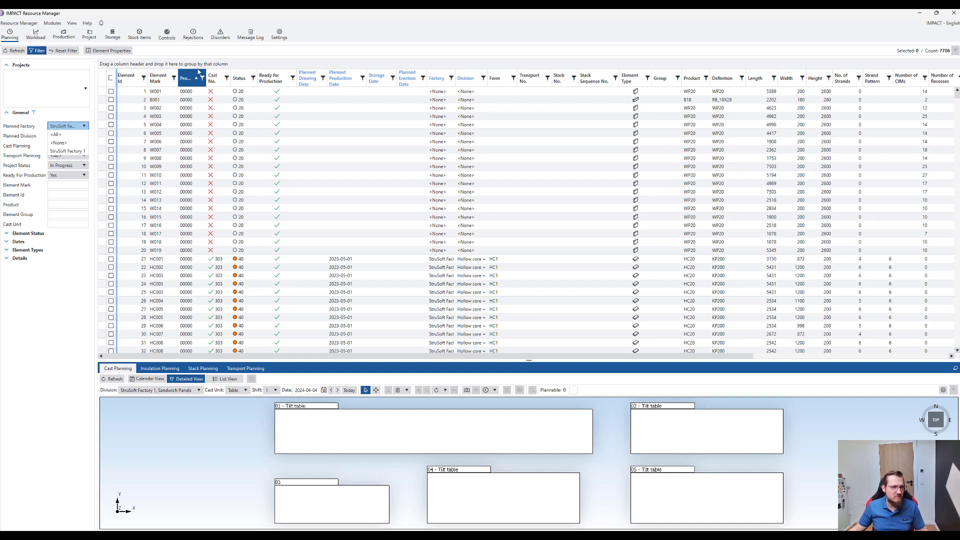
- Filter the element list to project MS_TR_R1, refresh it and look through the listed elements
left_click(61, 84)
left_click(84, 88)
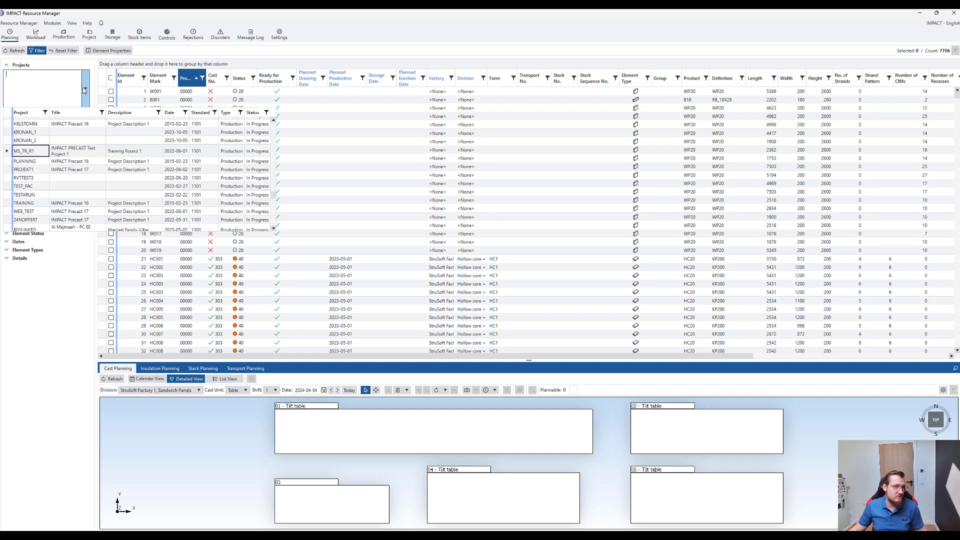
left_click(32, 152)
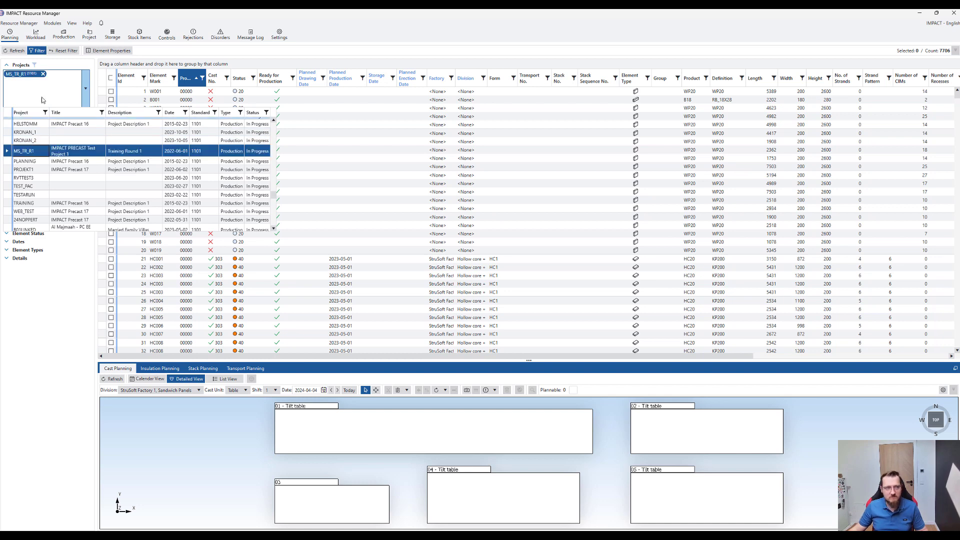
left_click(16, 54)
left_click(16, 52)
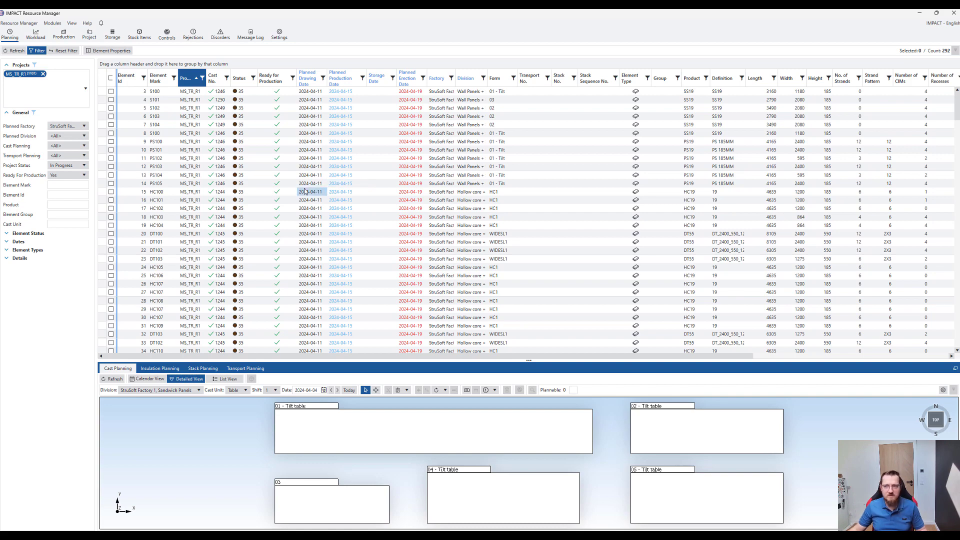
scroll(300, 197, "down", 9)
scroll(282, 210, "down", 4)
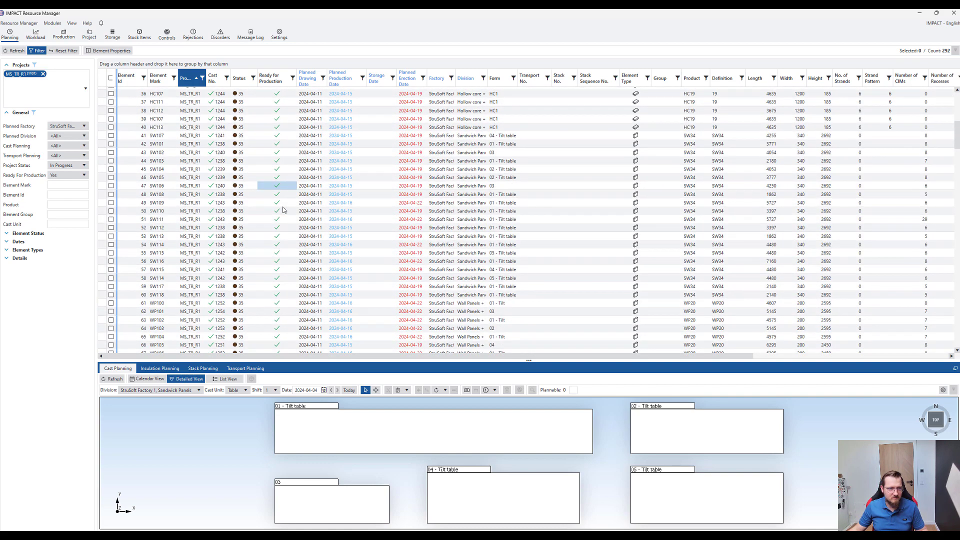
- Restrict the element list to the status Planned for production and refresh it
left_click(7, 234)
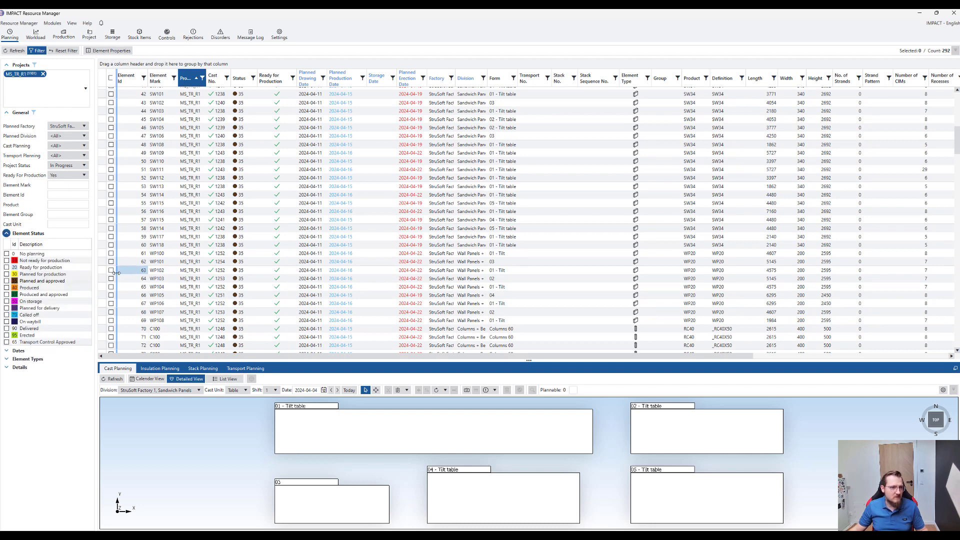
left_click(245, 255)
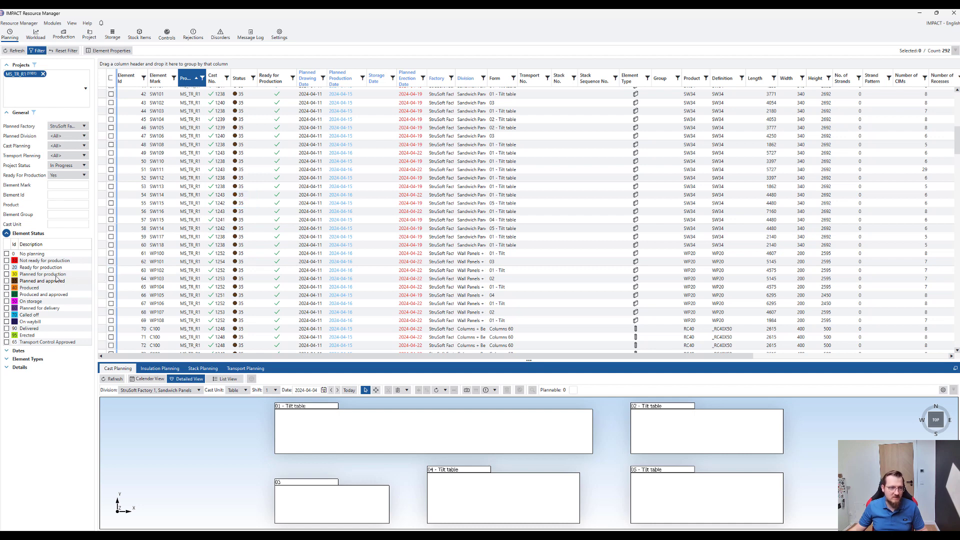
left_click(6, 275)
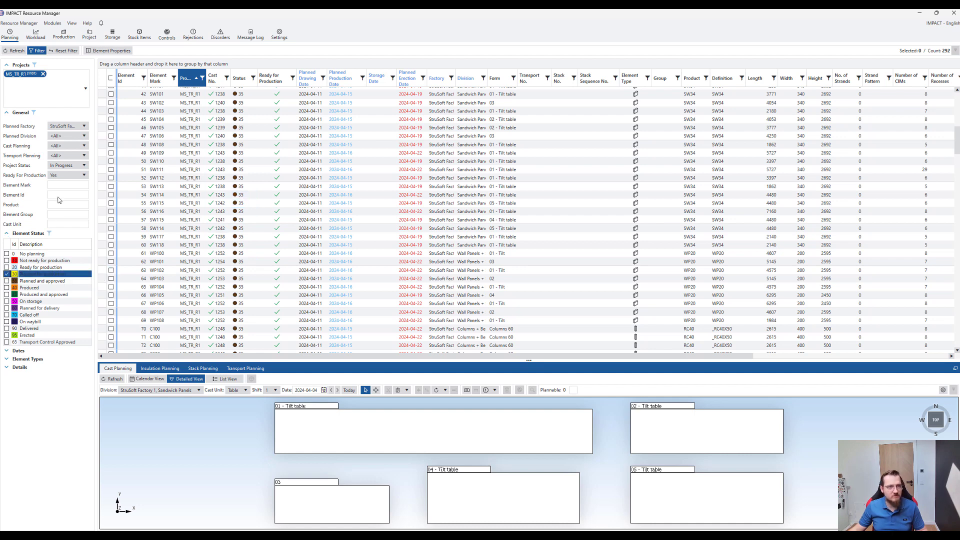
left_click(15, 51)
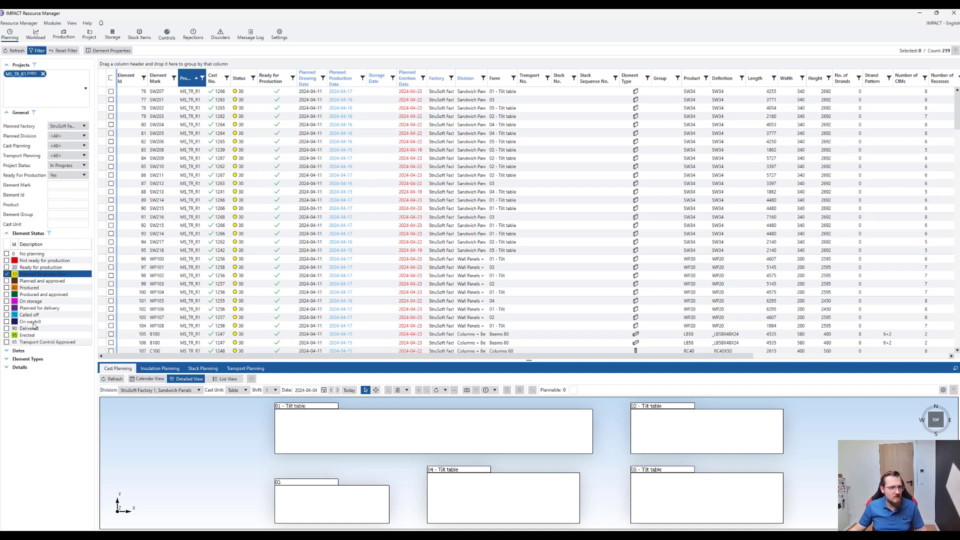
- Restrict the list further to HollowCore element types, refresh it and look through the remaining elements
left_click(7, 359)
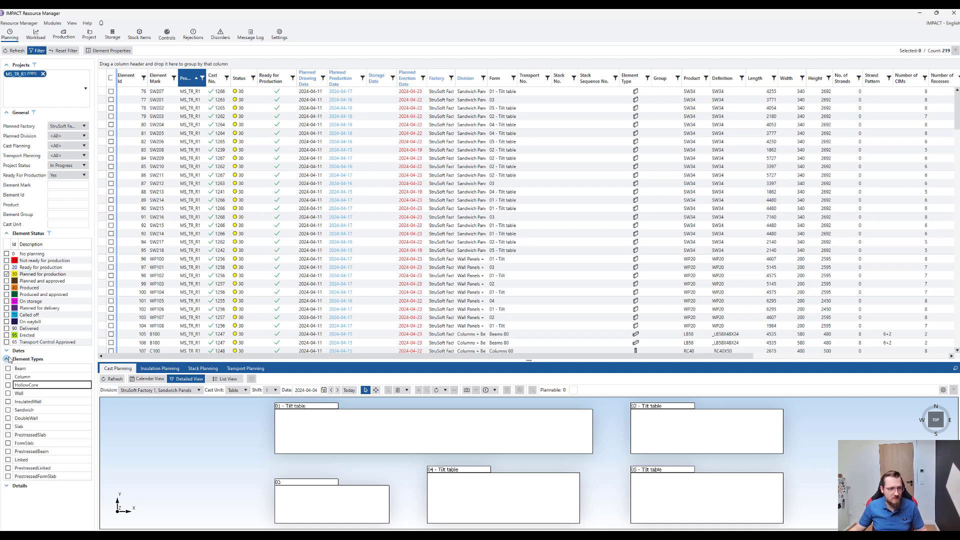
left_click(8, 385)
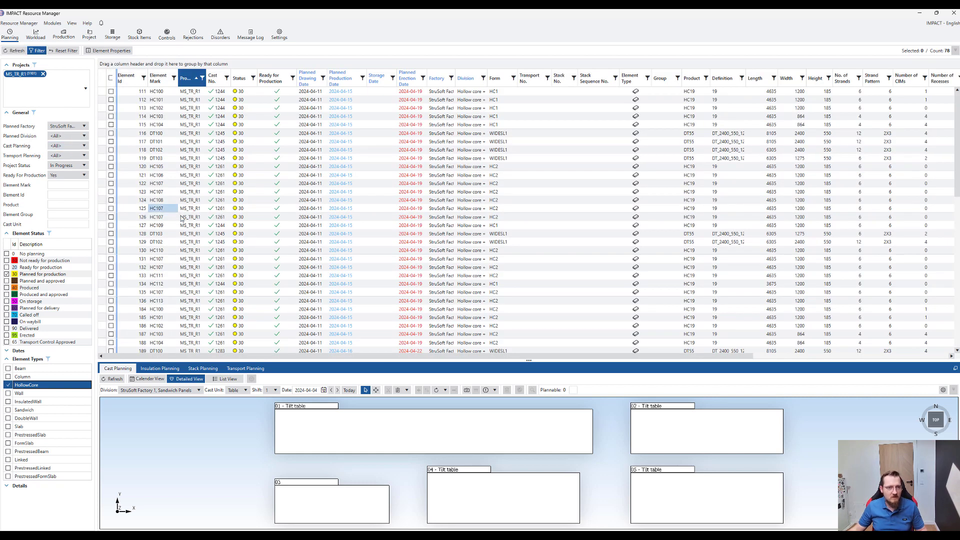
scroll(182, 254, "down", 5)
scroll(183, 254, "down", 1)
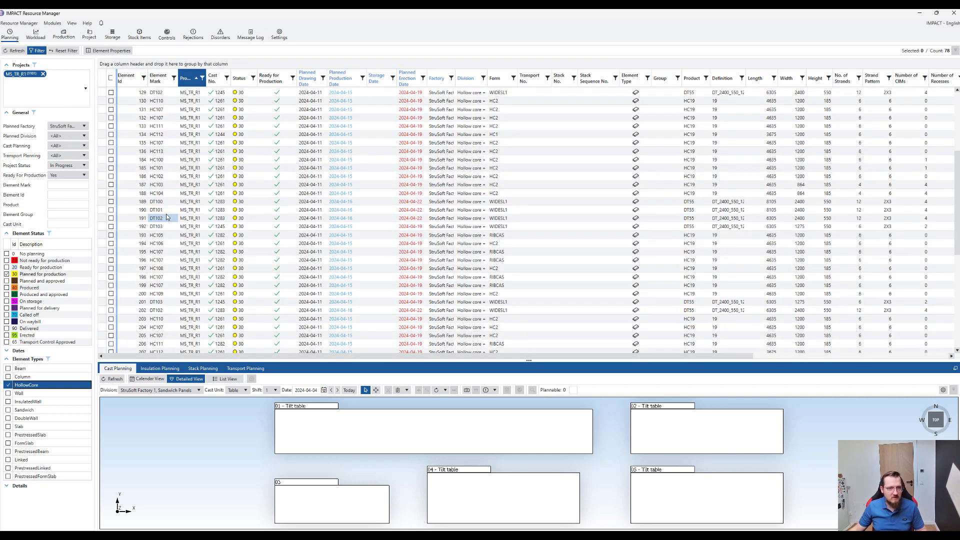
scroll(161, 217, "up", 2)
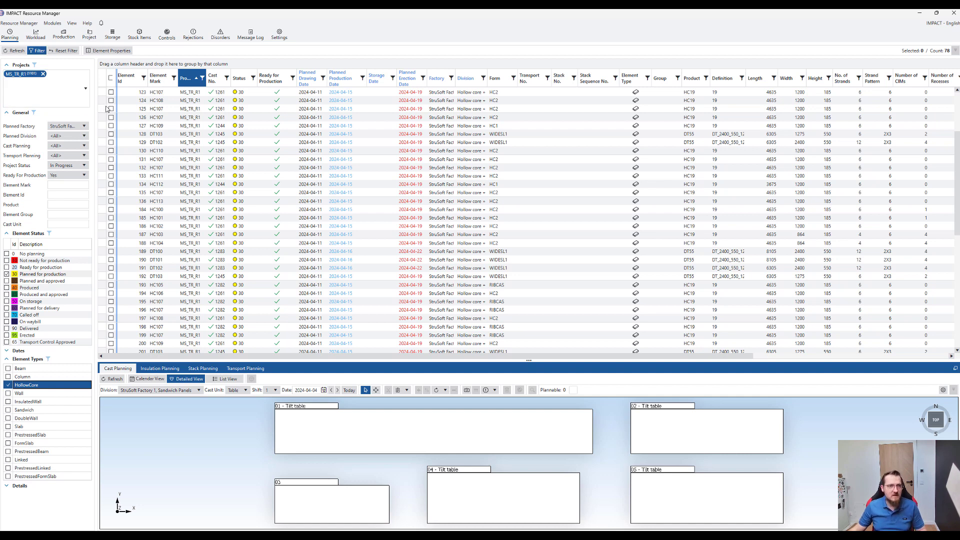
left_click(247, 143)
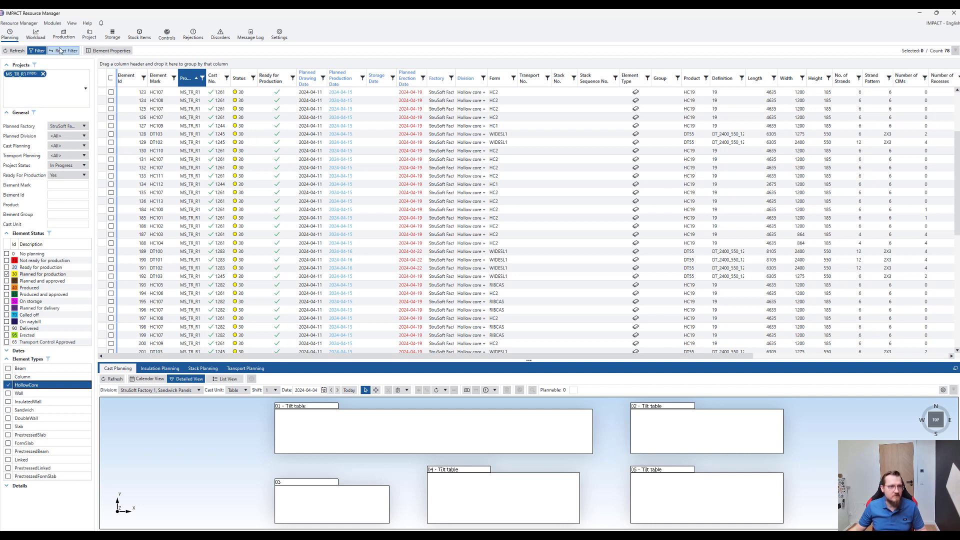
- Reset all filters, set Cast Planning to <All> and refresh the element list
left_click(61, 50)
left_click(67, 145)
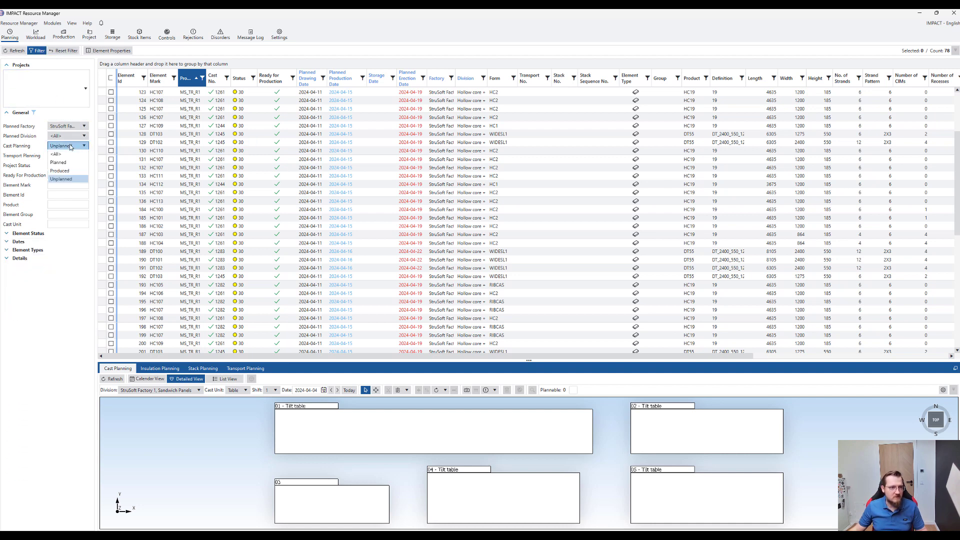
left_click(68, 155)
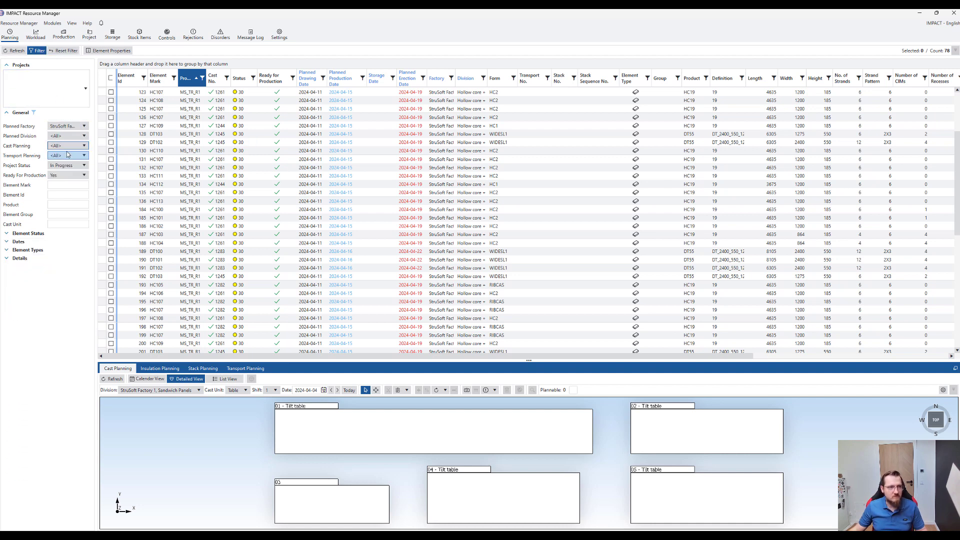
left_click(17, 50)
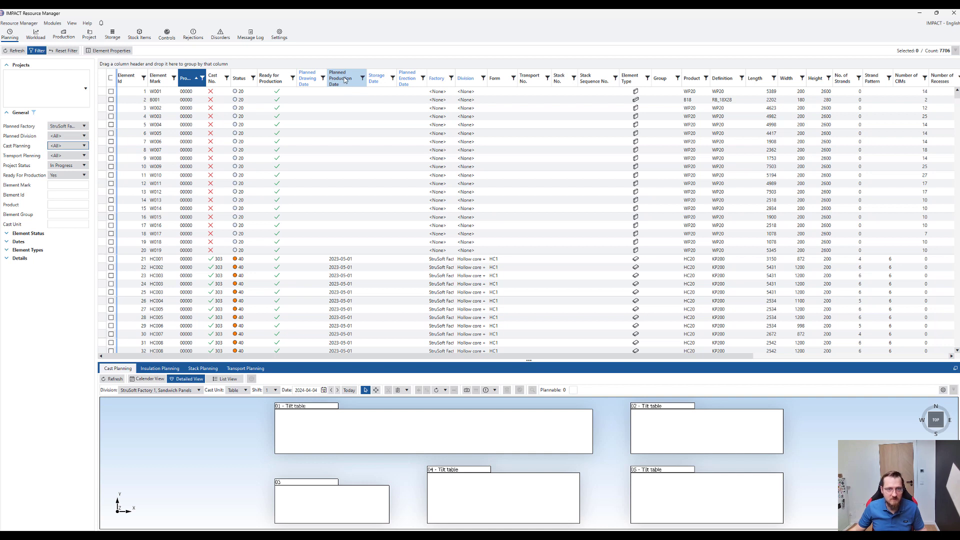
- Group the element list by Planned Production Date and look through the date groups
left_click_drag(342, 74, 202, 65)
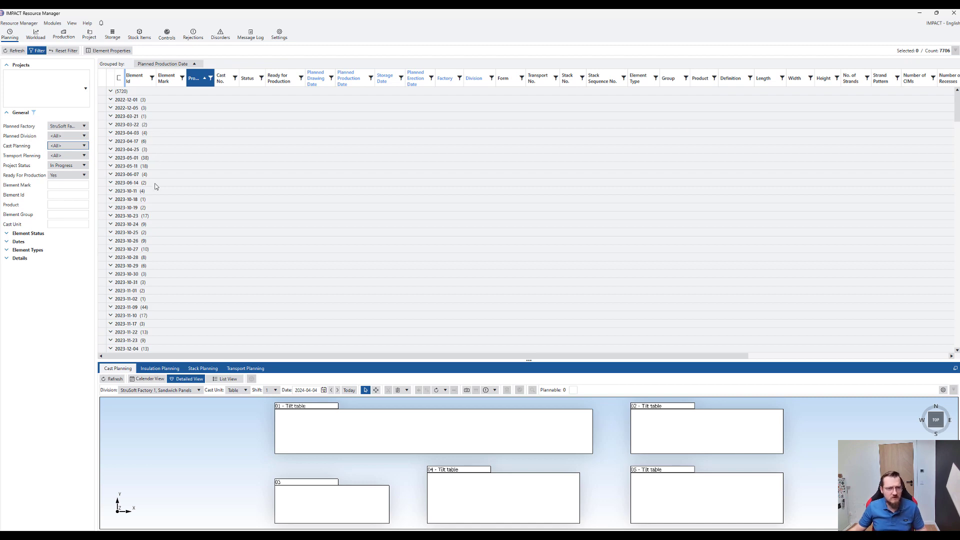
scroll(155, 186, "down", 10)
scroll(154, 189, "down", 3)
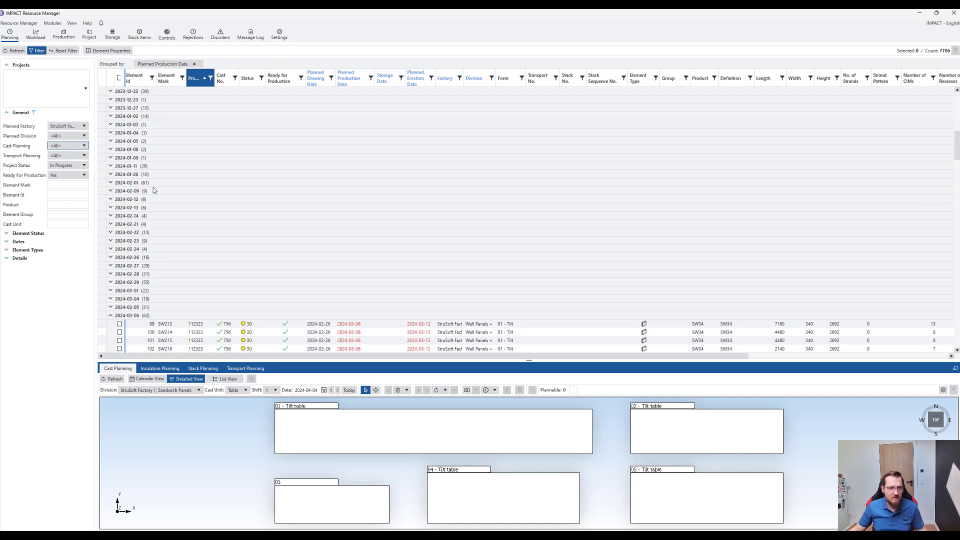
scroll(139, 207, "down", 2)
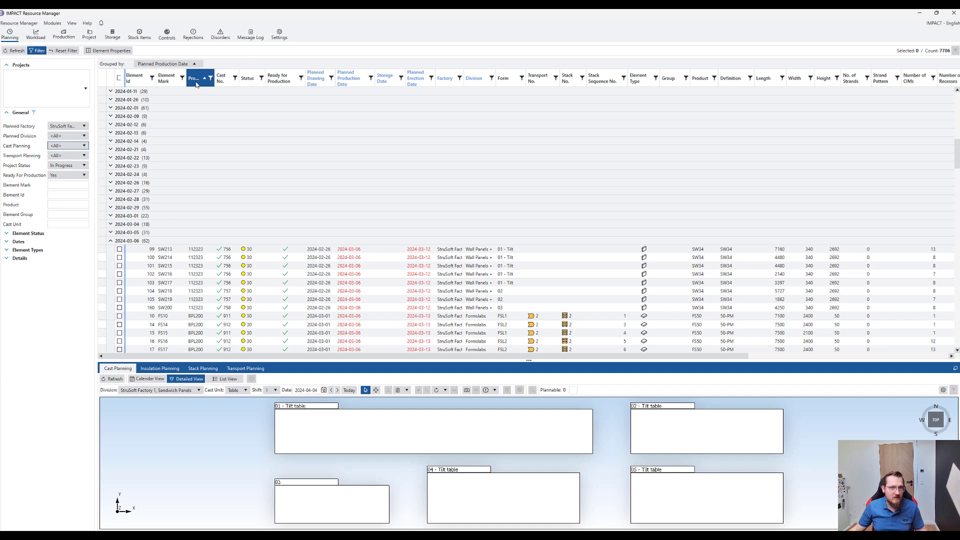
- Add Project as a second grouping level below Planned Production Date and expand projects 112323 and IMPACT_2024 under 2024-03-06
left_click_drag(196, 84, 221, 69)
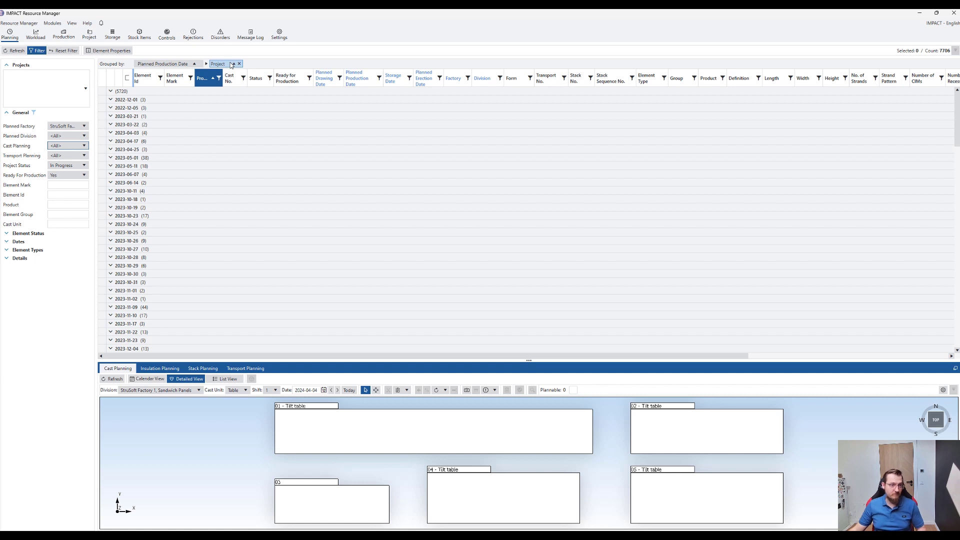
scroll(208, 181, "down", 10)
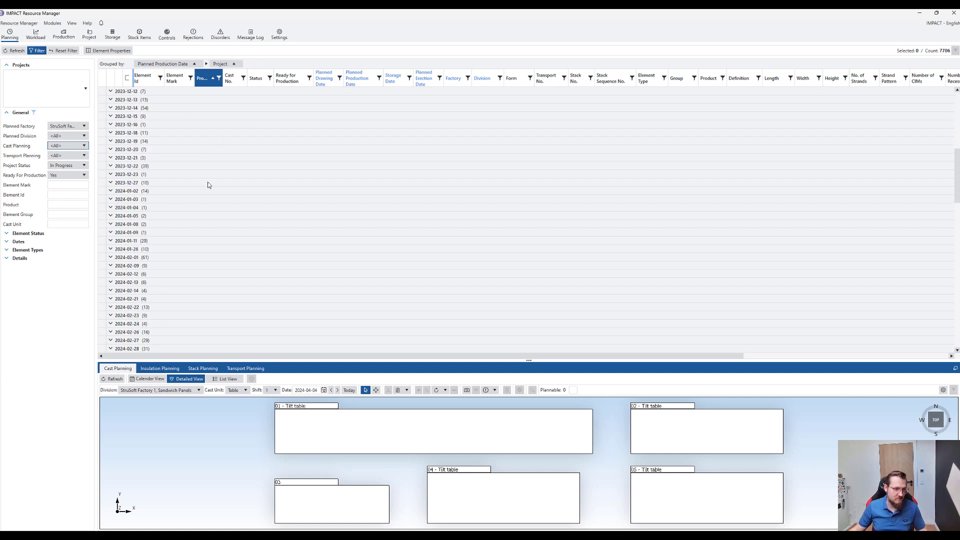
scroll(207, 185, "down", 12)
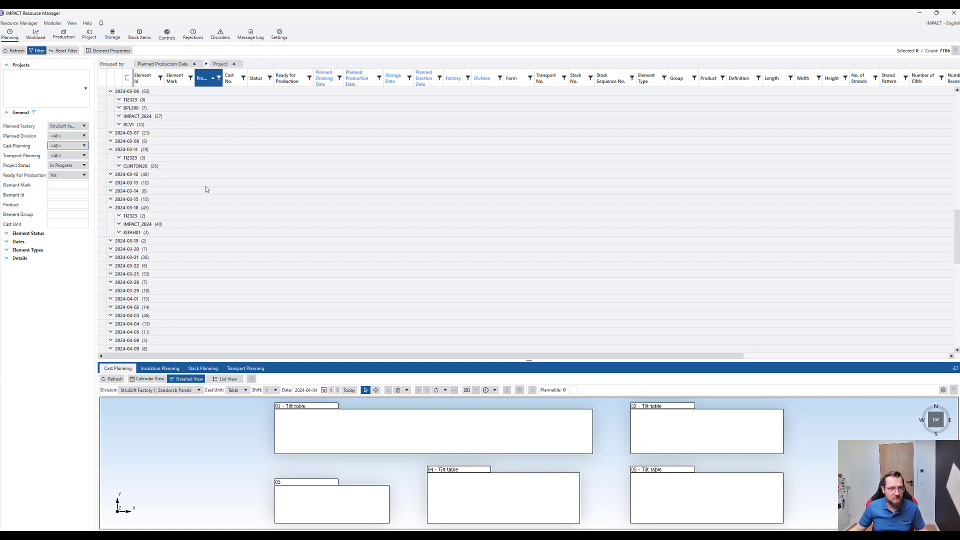
scroll(207, 189, "up", 3)
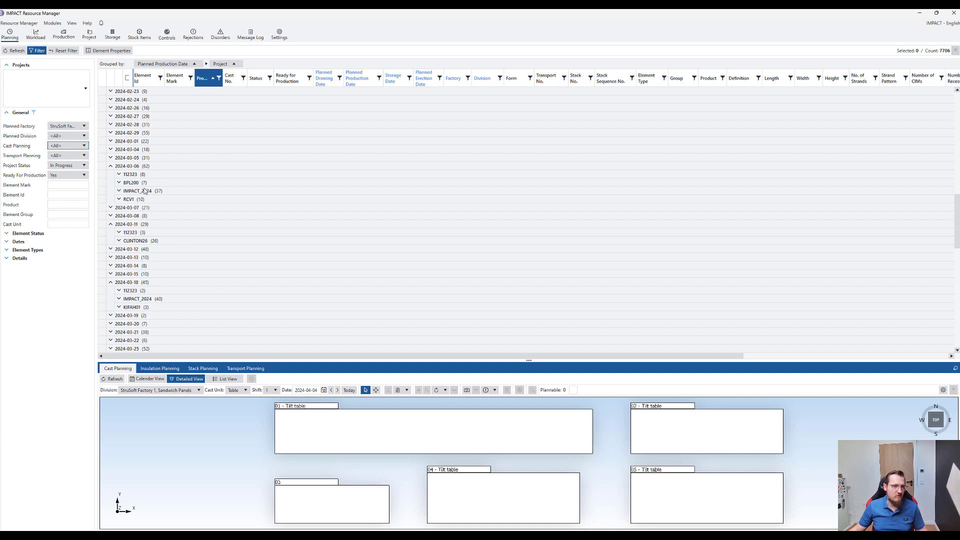
left_click(119, 190)
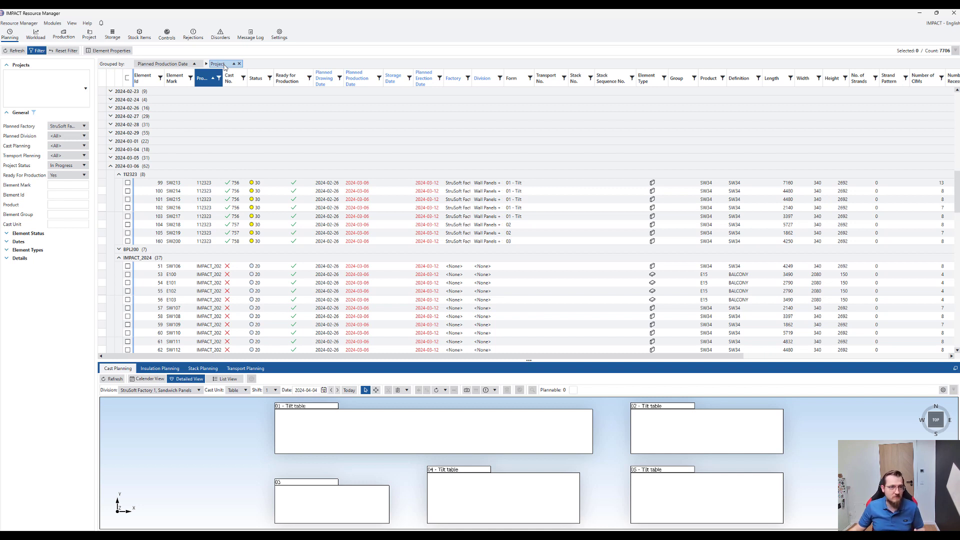
- Reorder the grouping so Project comes before Planned Production Date, and expand project BPL0012
left_click_drag(224, 66, 146, 68)
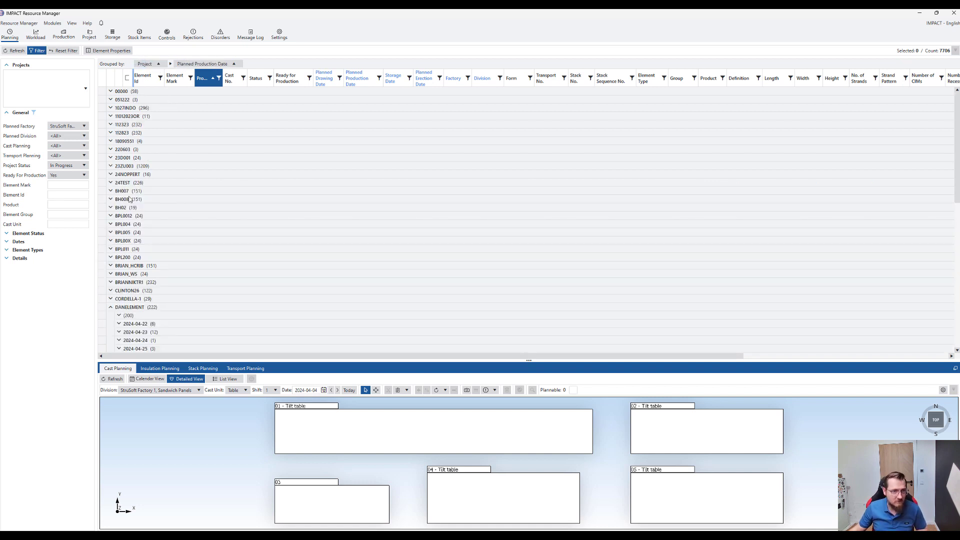
left_click(111, 216)
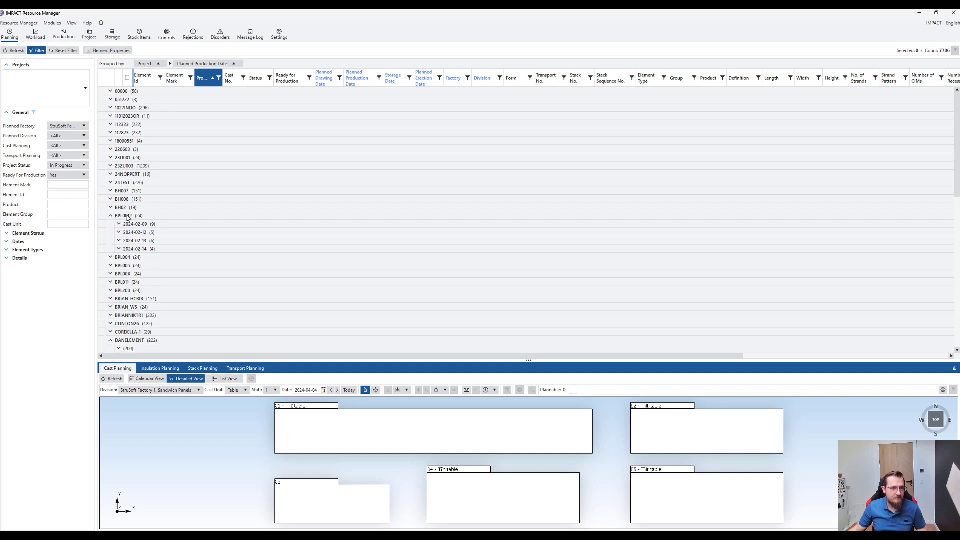